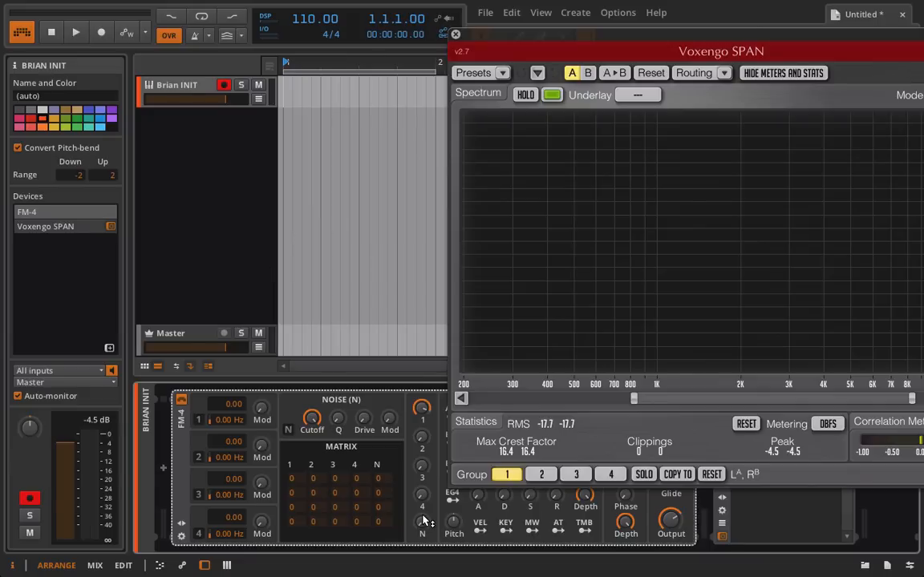
Switch to Firefox, look over the YouTube page for "Origins of FM Synthesis" (Web 85), and return to Bitwig Studio
mouse_move(431, 569)
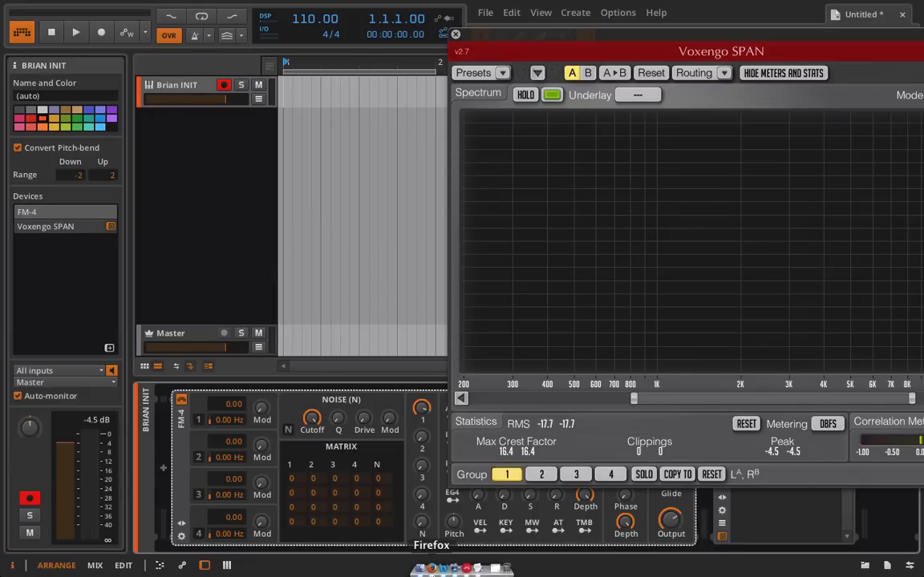
left_click(431, 570)
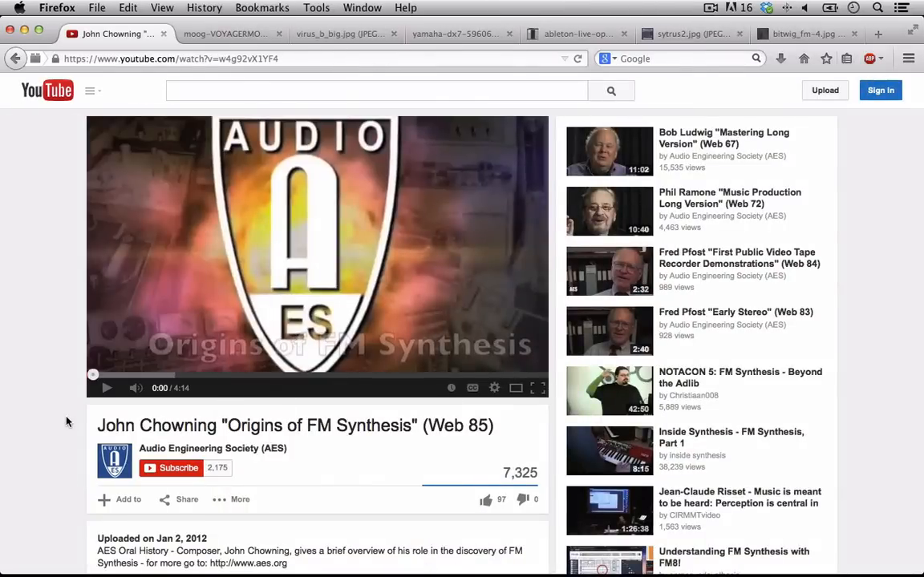
scroll(67, 421, "down", 1)
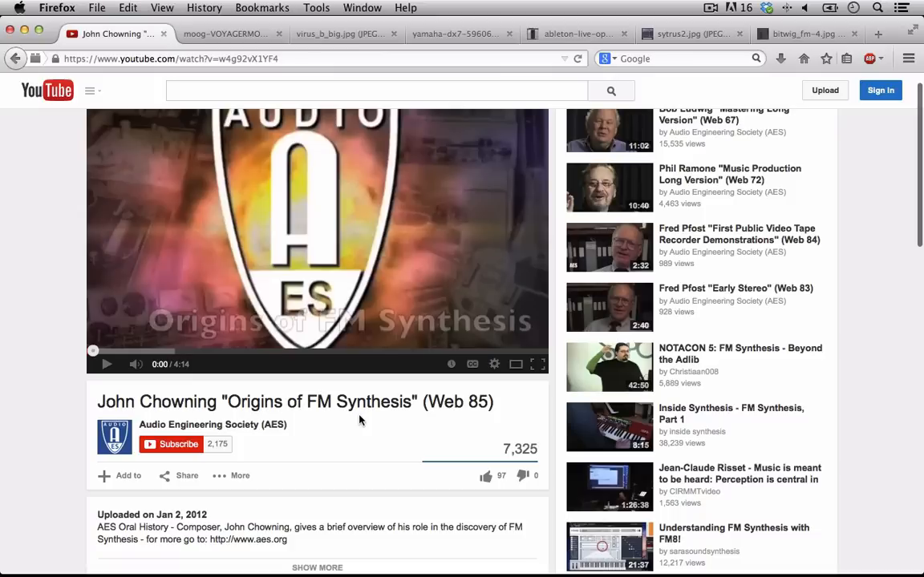
scroll(367, 470, "up", 1)
mouse_move(404, 575)
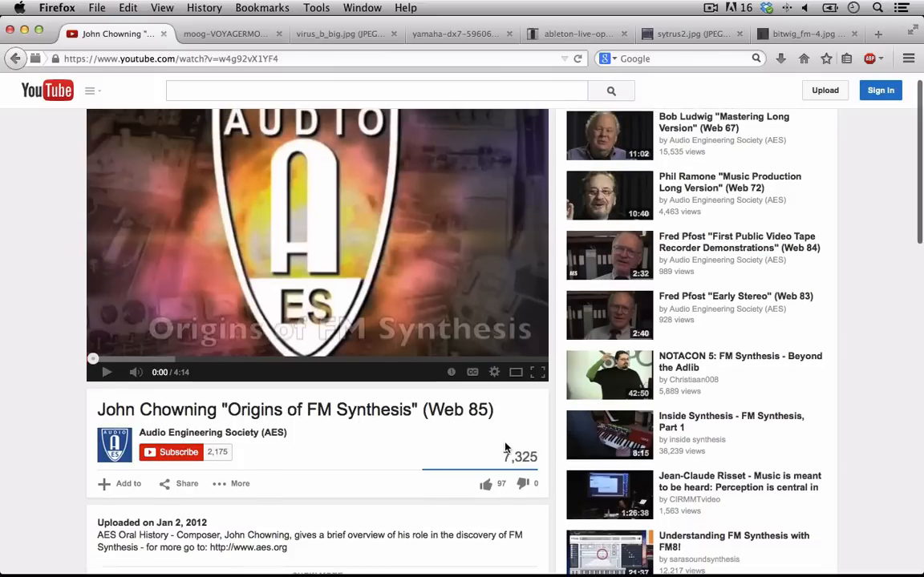
left_click(433, 570)
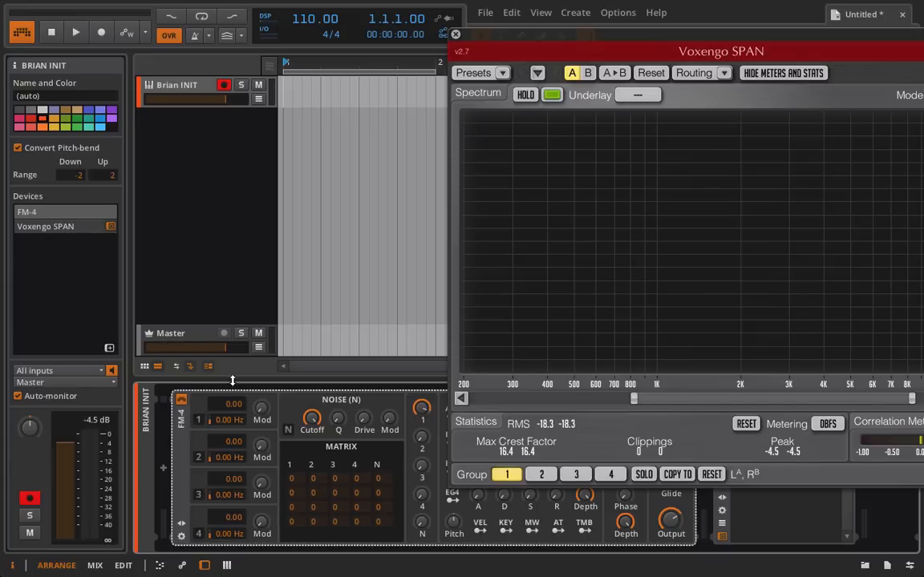
Set the frequency offset of FM-4 operator 1 to 220 Hz
double_click(229, 422)
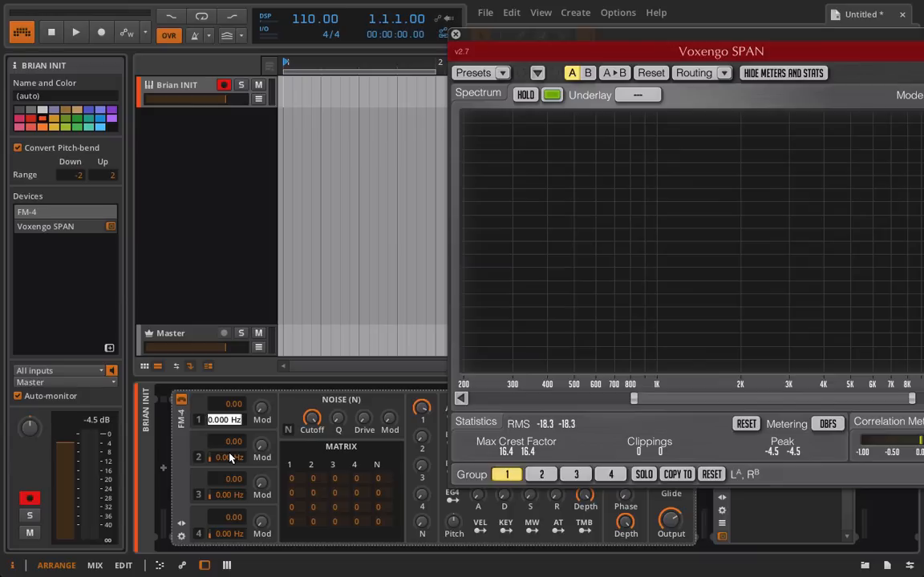
type("220")
key("Return")
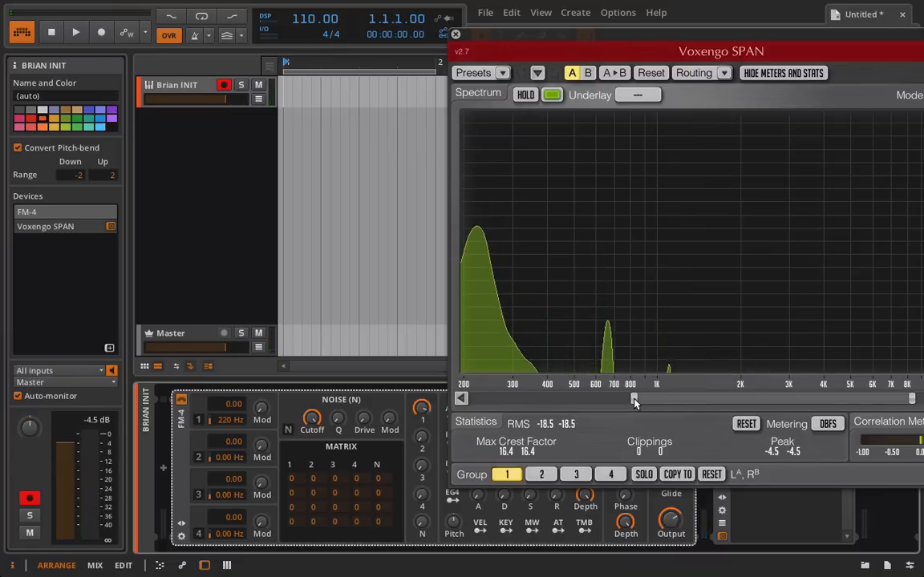
Extend the SPAN spectrum's lower range to about 50 Hz and reposition the analyzer window so the FM-4 operator and matrix controls stay accessible
left_click_drag(633, 398, 538, 401)
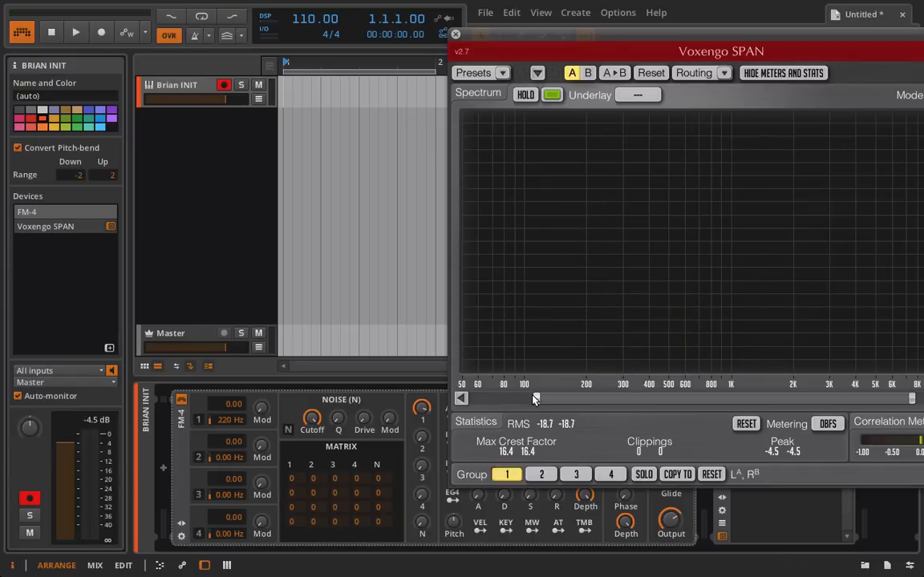
left_click(455, 34)
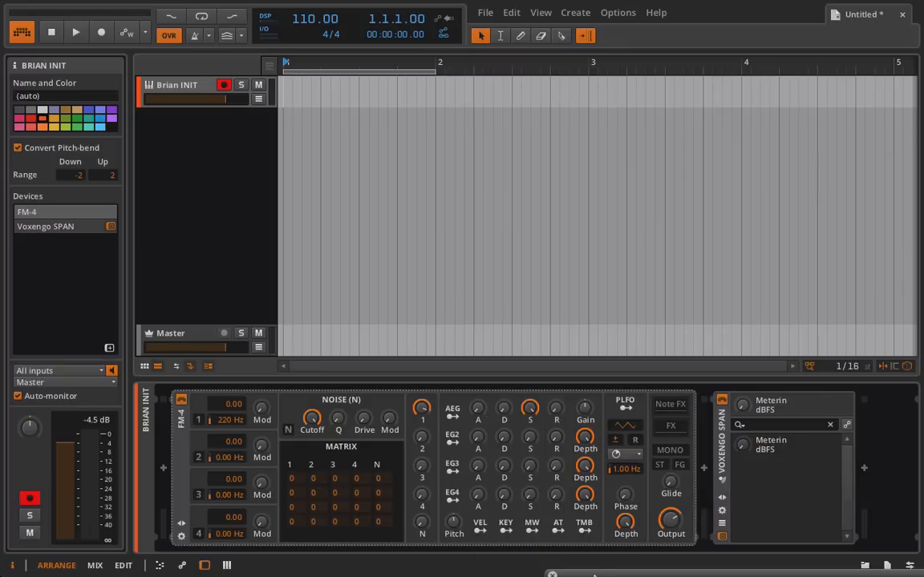
left_click_drag(594, 575, 450, 65)
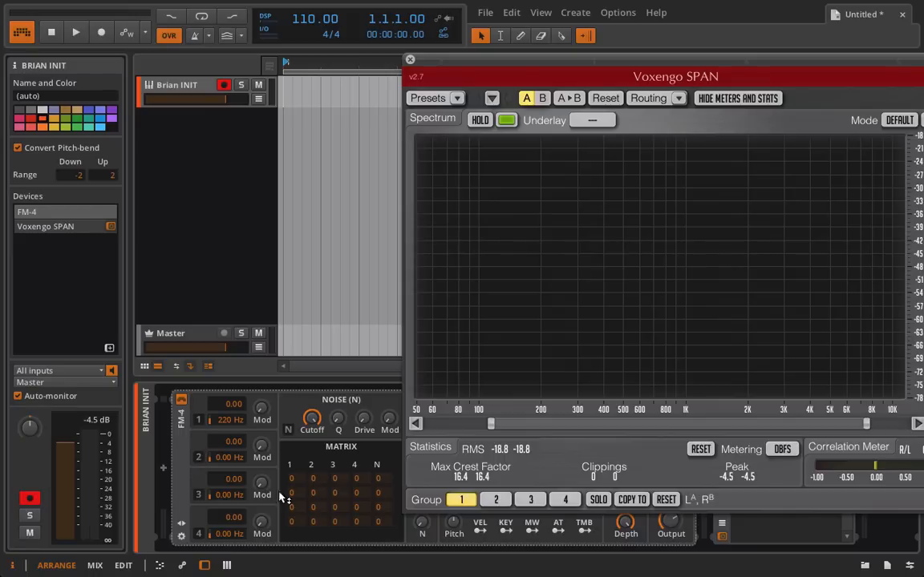
Turn operator 2's Mod level fully up and set its modulation amount on operator 1 to 100 in the matrix
left_click(201, 464)
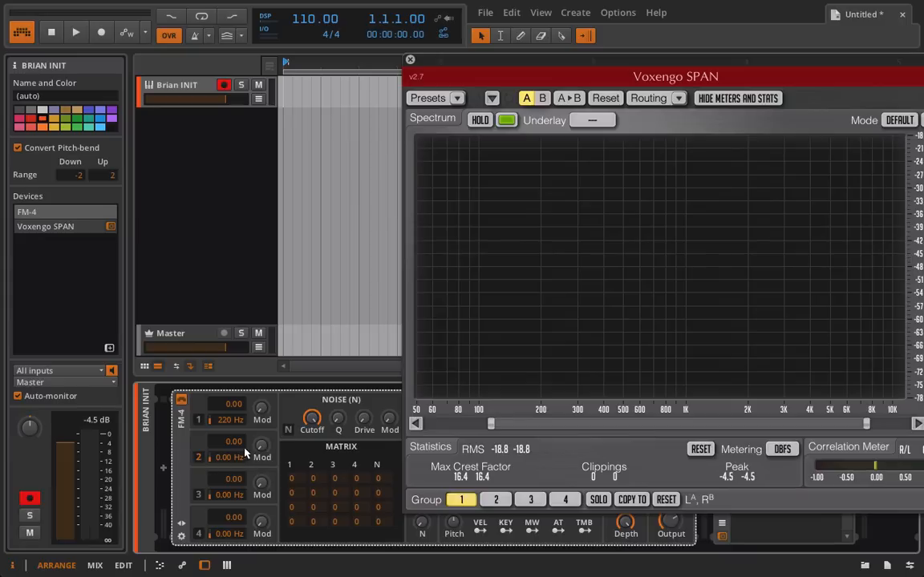
left_click_drag(262, 447, 262, 406)
left_click_drag(314, 477, 296, 345)
left_click_drag(339, 480, 315, 176)
left_click_drag(343, 479, 348, 573)
left_click_drag(314, 479, 307, 503)
left_click_drag(313, 478, 461, 3)
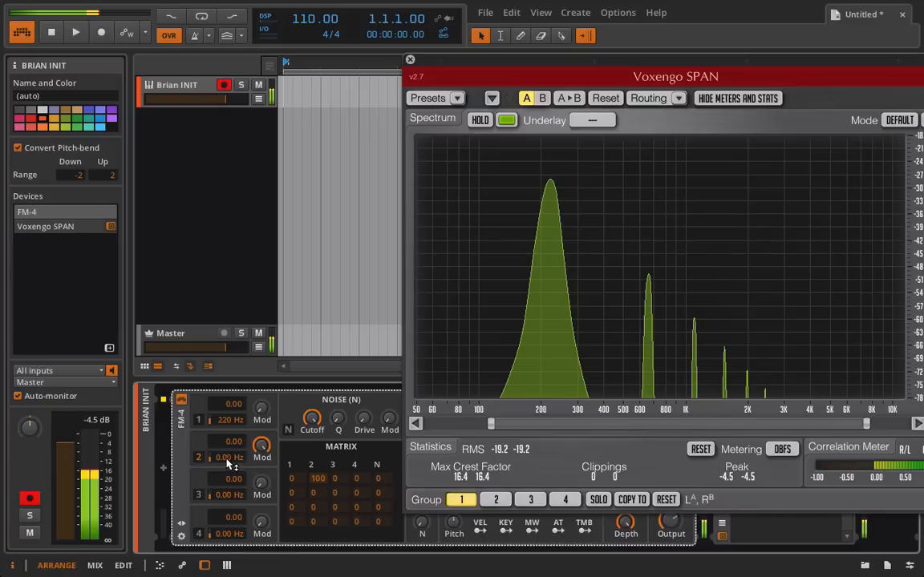
Sweep operator 2's frequency offset gradually from a few hertz up to about 109 Hz while observing the spectrum
mouse_move(230, 457)
left_mouse_down()
mouse_move(230, 422)
mouse_move(212, 418)
mouse_move(211, 405)
mouse_move(227, 463)
left_mouse_up()
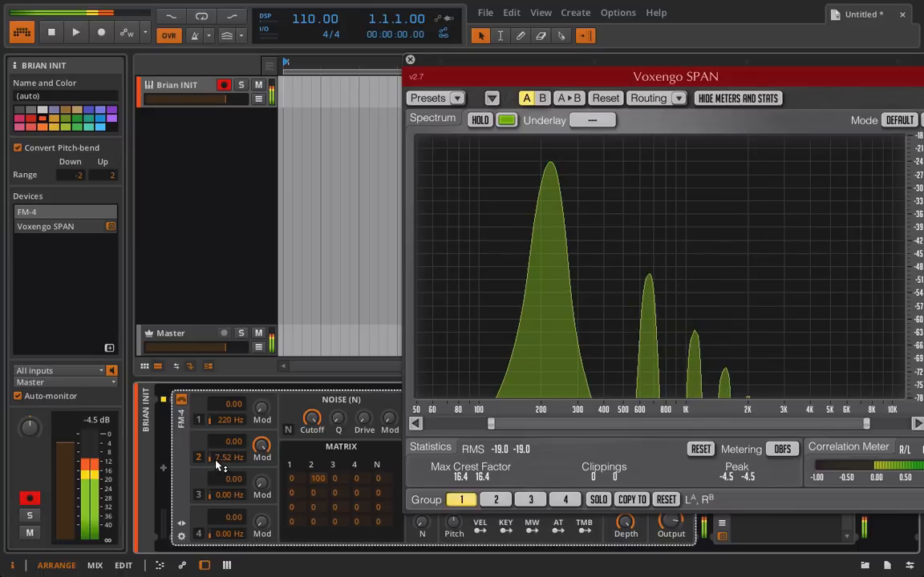
left_click_drag(216, 463, 216, 454)
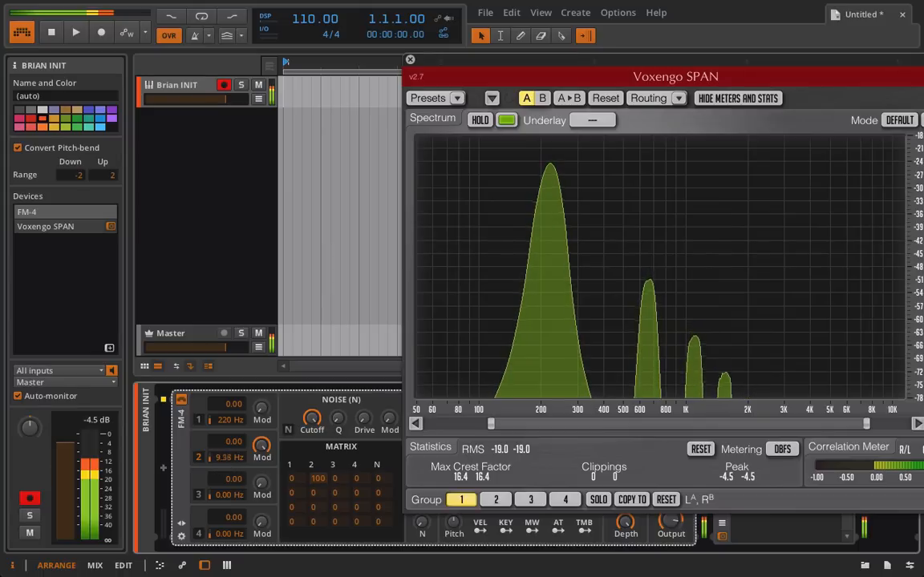
left_click_drag(218, 459, 217, 446)
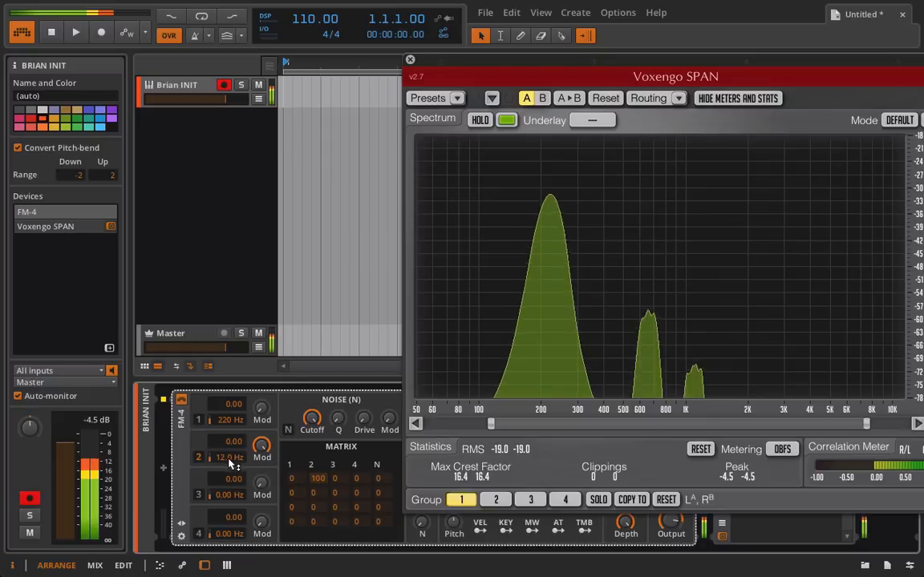
left_click_drag(221, 459, 221, 426)
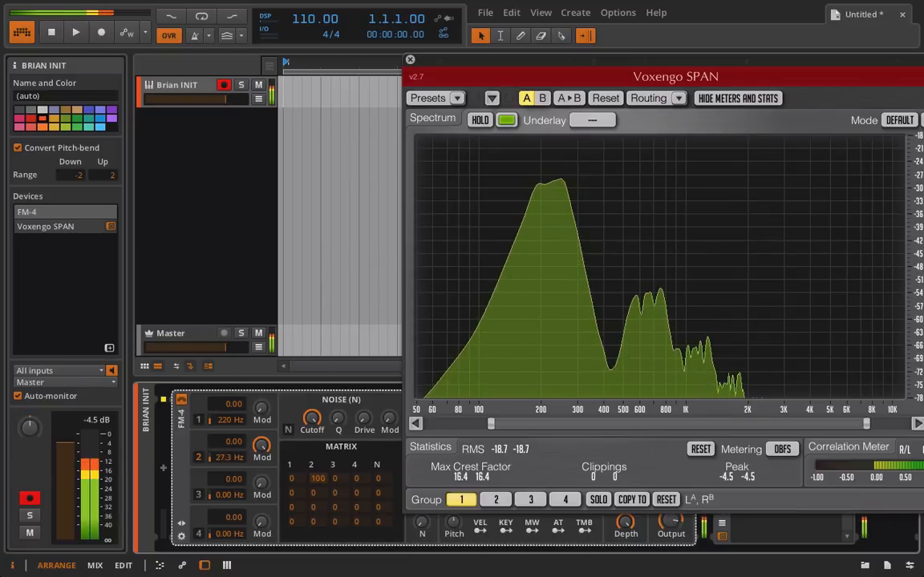
left_click_drag(229, 458, 229, 426)
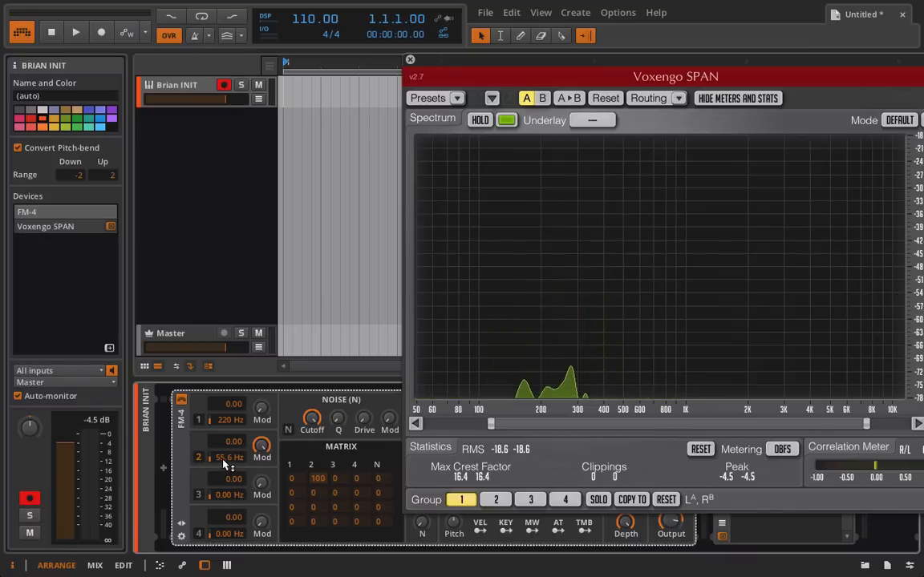
left_click_drag(223, 458, 223, 443)
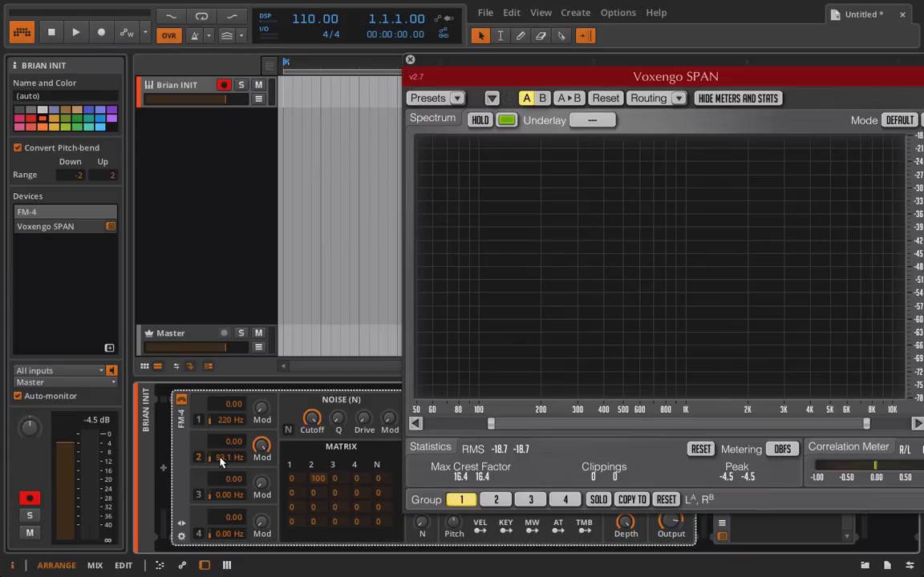
left_click_drag(220, 462, 220, 407)
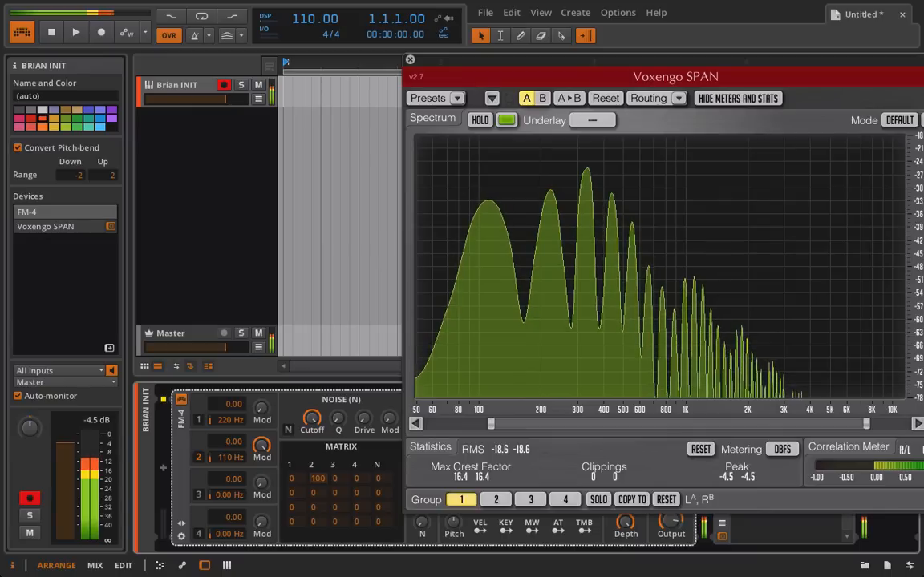
left_click_drag(230, 458, 230, 461)
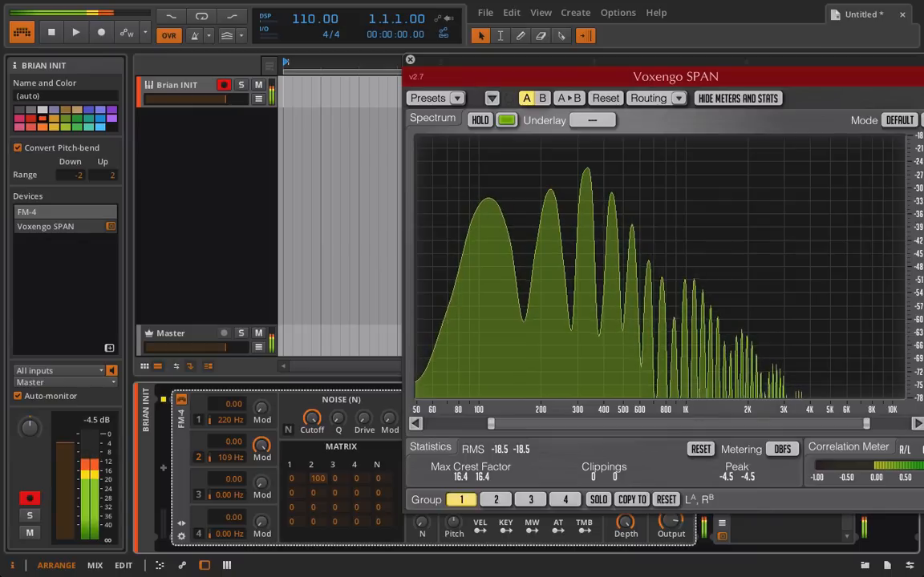
Set operator 2's frequency offset to exactly 110 Hz and inspect the resulting harmonics in the analyzer
double_click(229, 458)
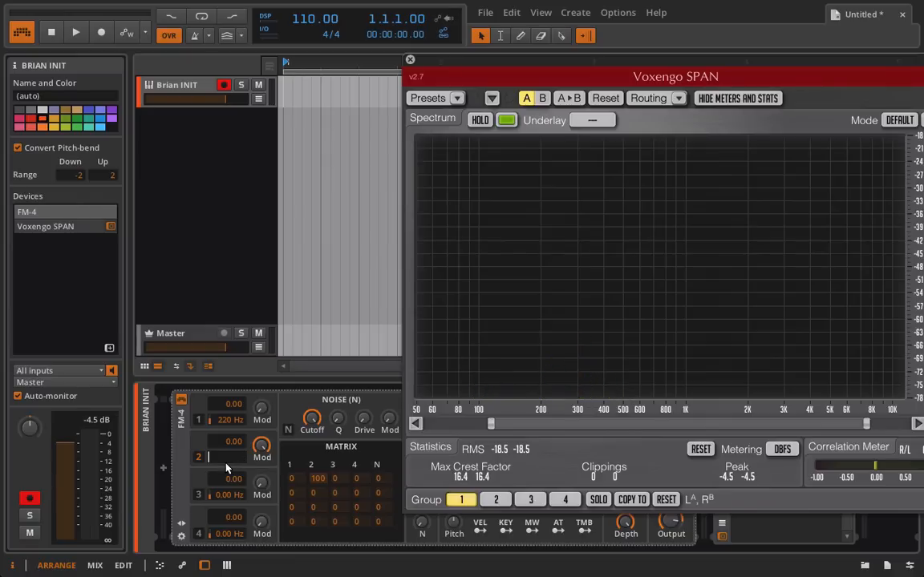
type("110")
key("Return")
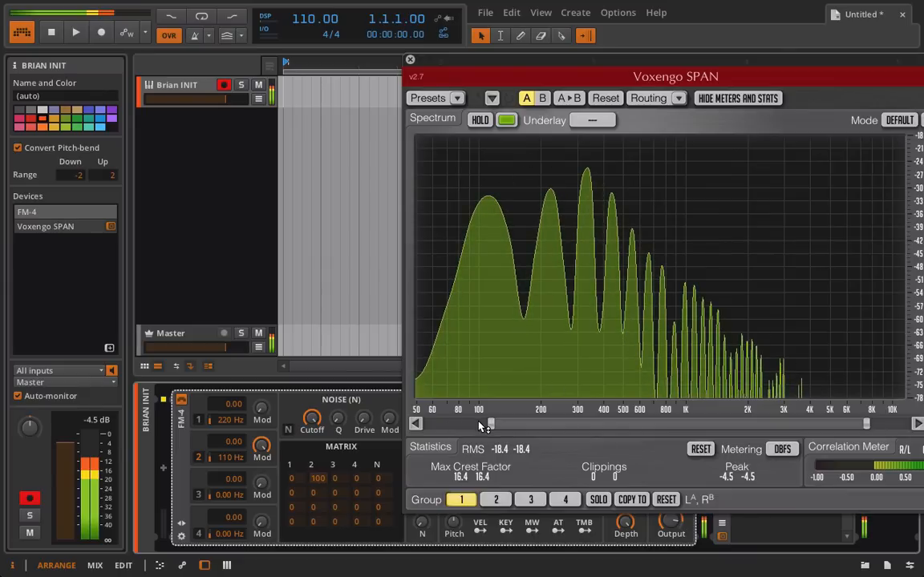
left_click_drag(492, 427, 552, 426)
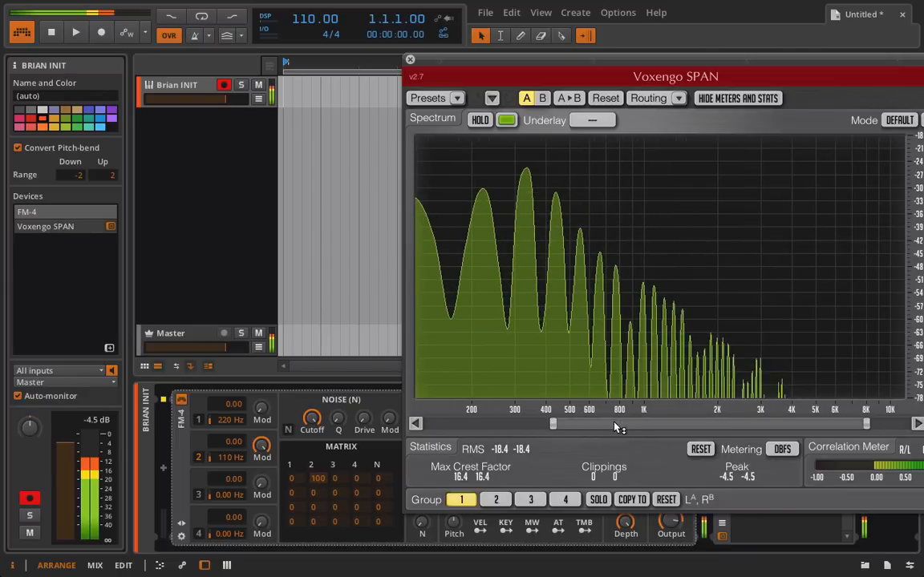
left_click_drag(618, 428, 543, 428)
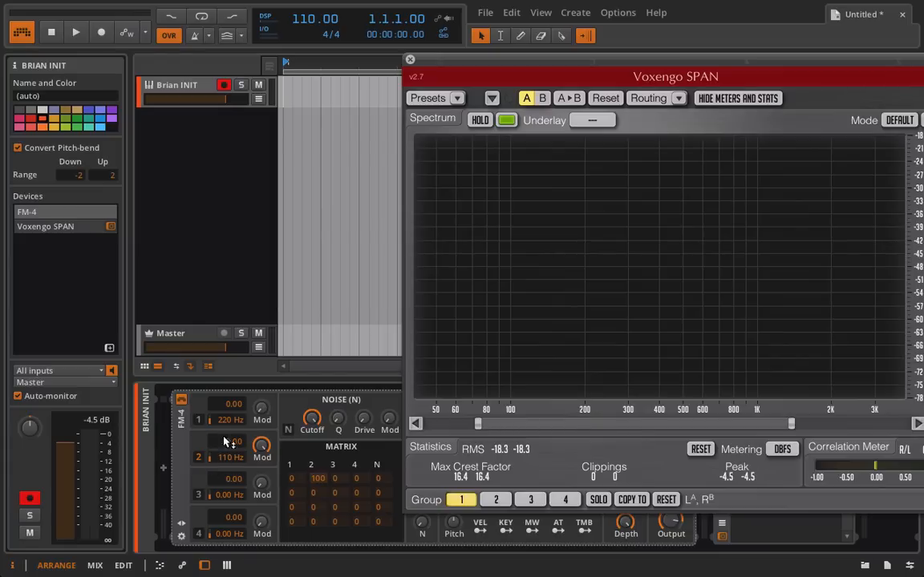
Set operator 2's frequency offset to 220 Hz, matching operator 1, and inspect the spectrum across the frequency range
double_click(228, 458)
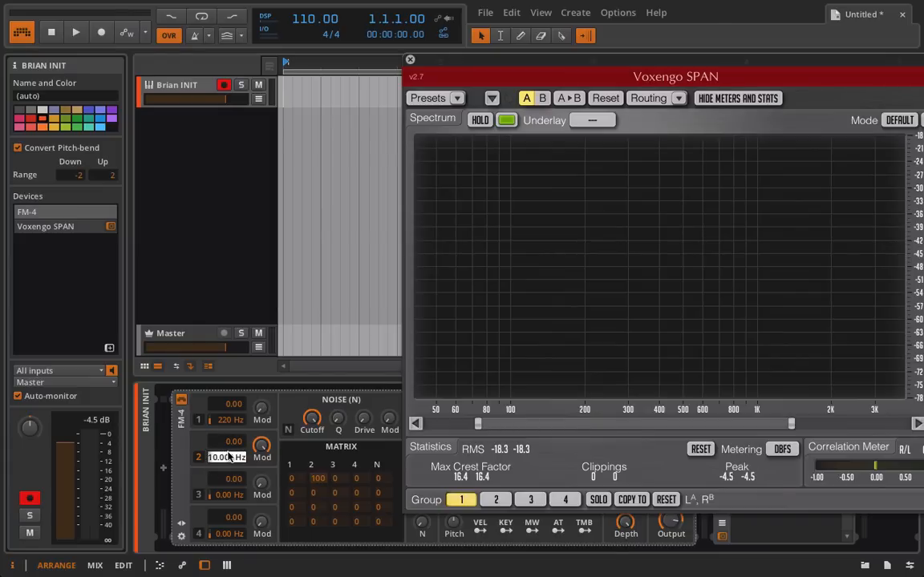
type("220")
key("Return")
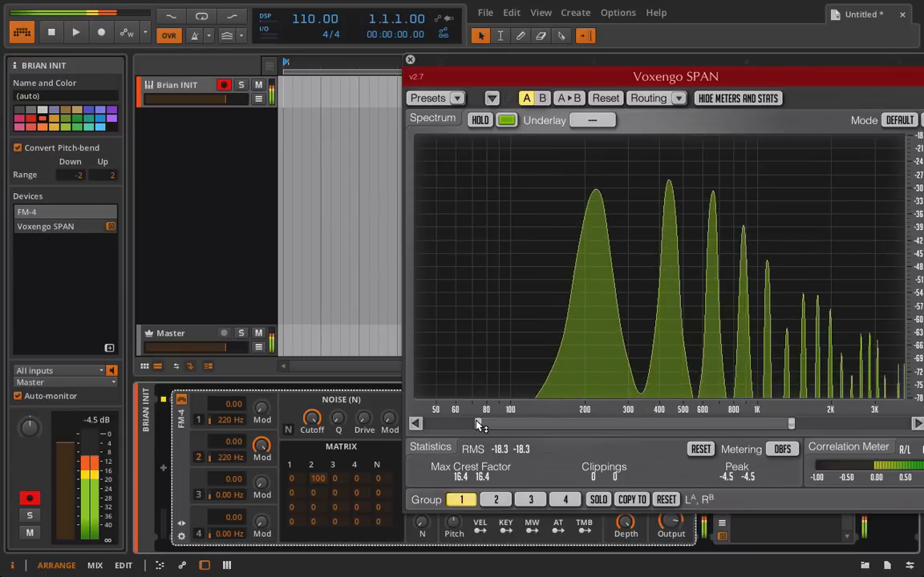
mouse_move(479, 423)
left_mouse_down()
mouse_move(596, 423)
mouse_move(489, 424)
left_mouse_up()
left_click_drag(581, 426, 656, 429)
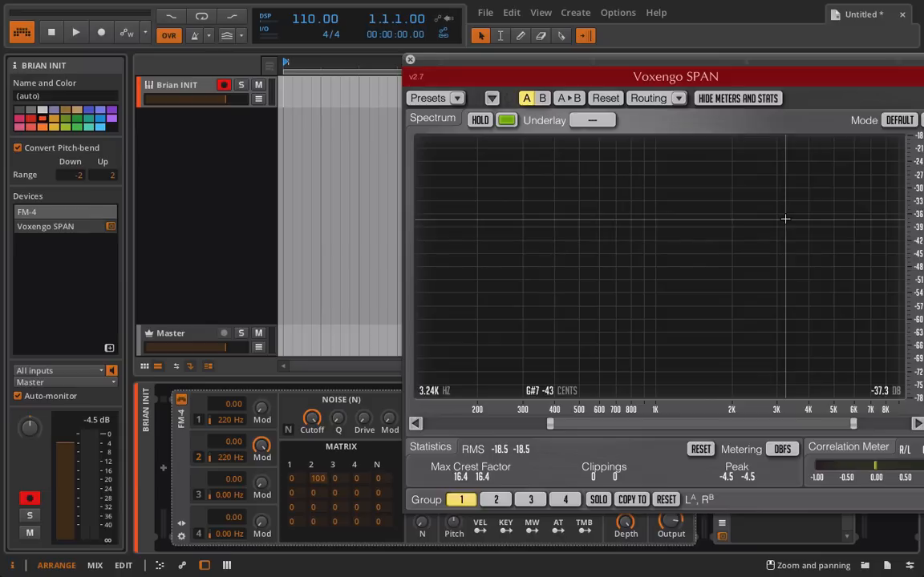
Set operator 2's frequency offset to 397 Hz, with the analyzer's lower range extended to about 40 Hz
left_click(230, 460)
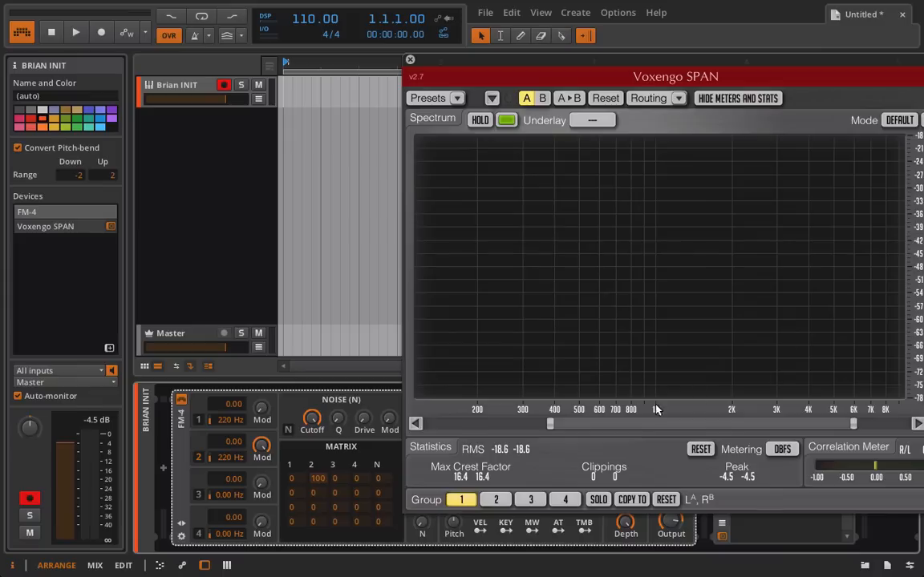
left_click_drag(550, 423, 460, 424)
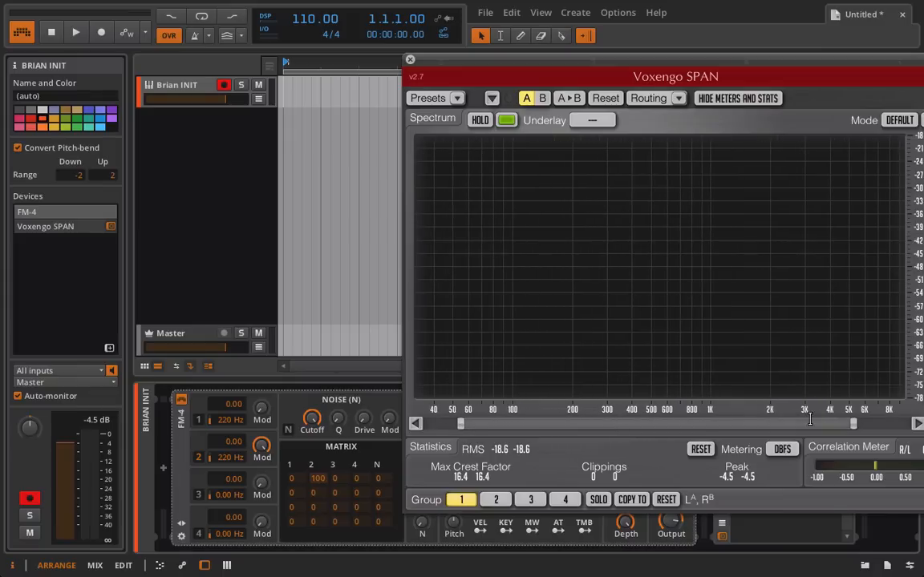
double_click(226, 458)
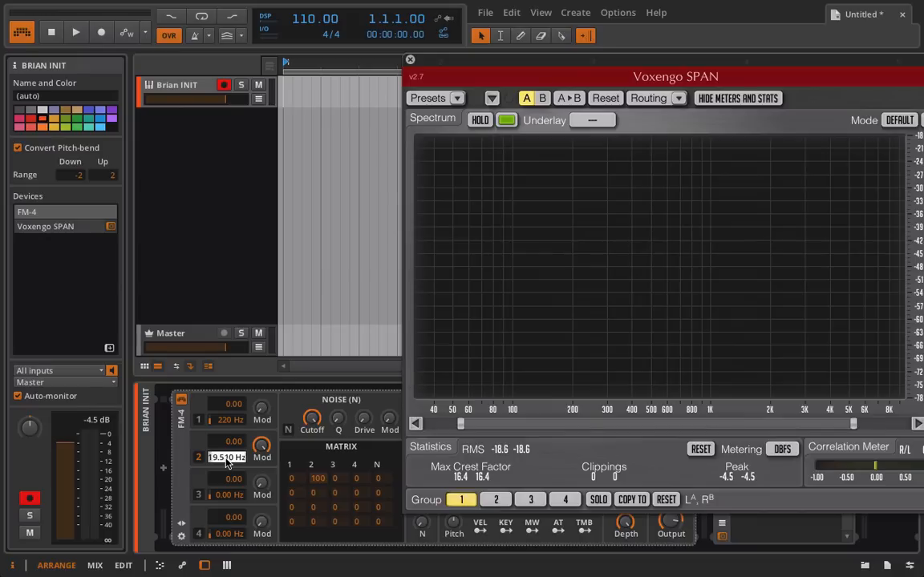
type("397")
key("Return")
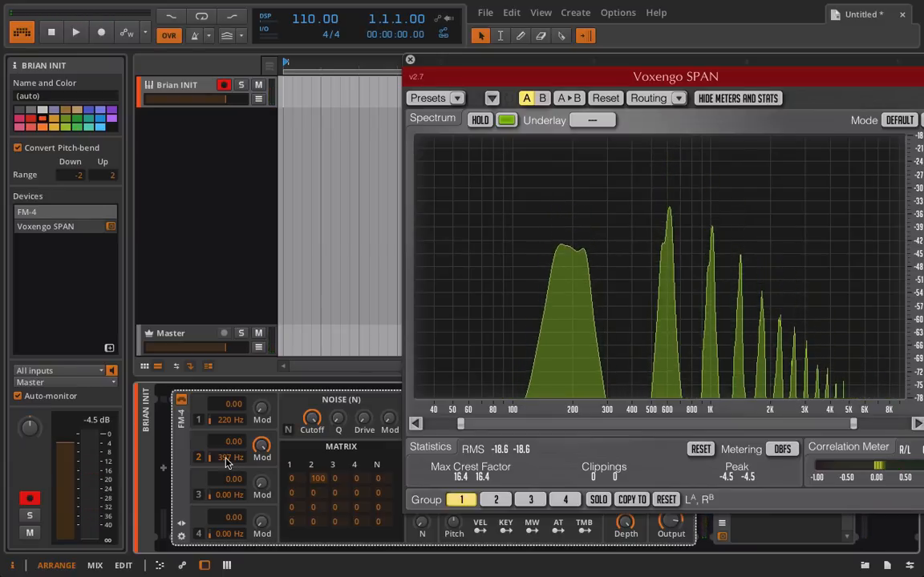
Set operator 2's frequency offset to 440 Hz, twice the frequency of operator 1
double_click(229, 460)
type("440")
key("Return")
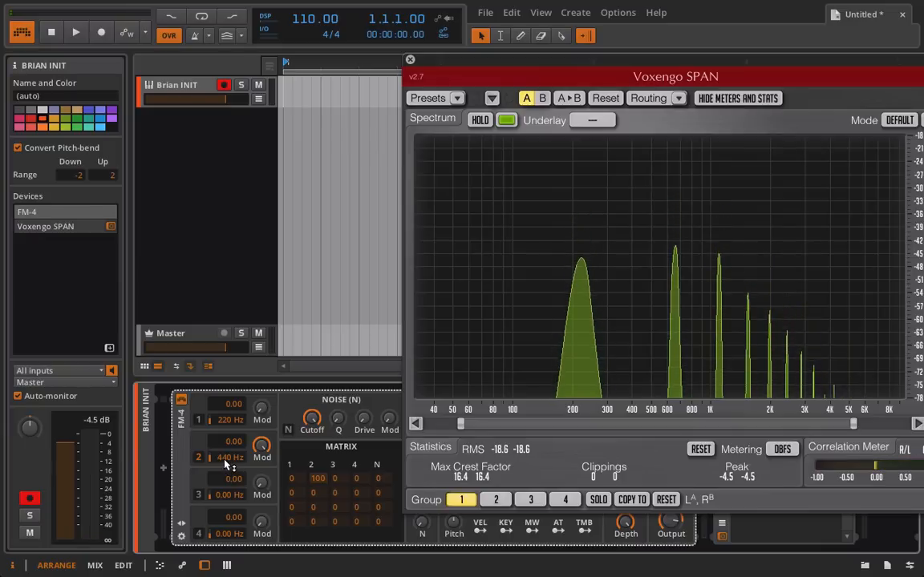
Try a frequency offset of -220 Hz on operator 2 and set it back to 220 Hz
double_click(226, 458)
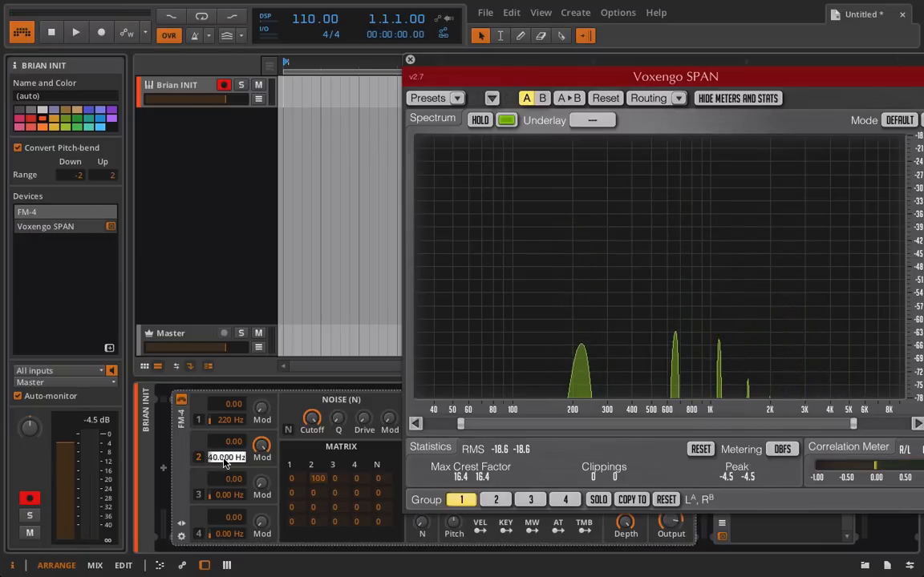
type("110")
key("Return")
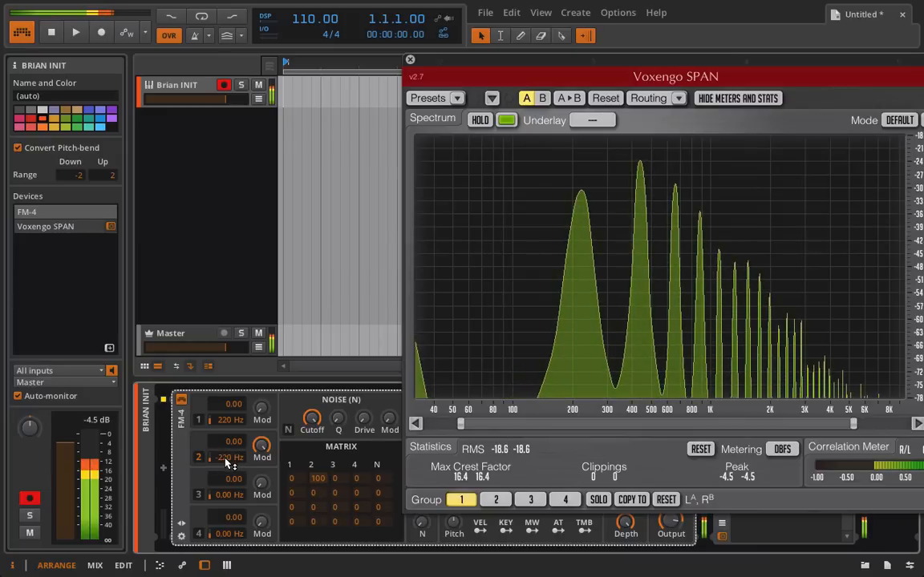
double_click(227, 459)
key("Return")
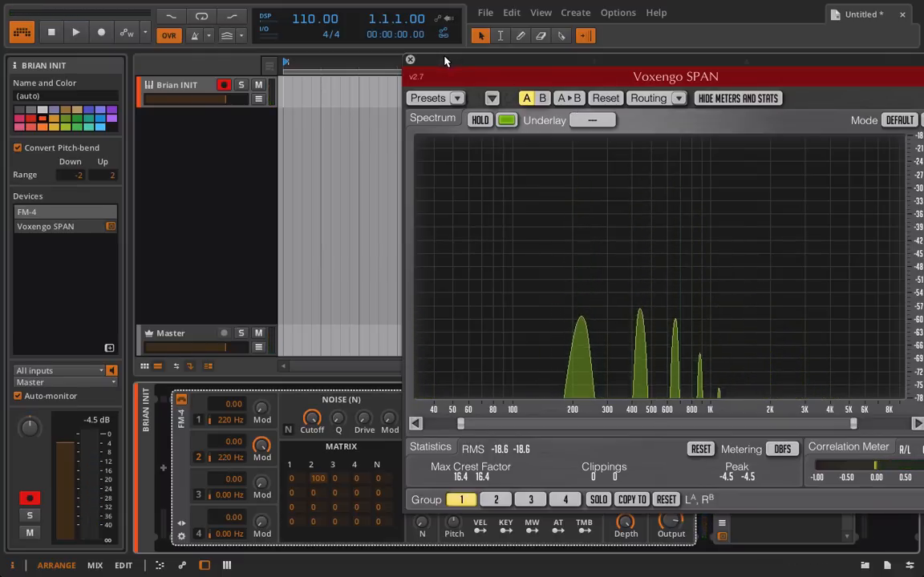
Turn operator 2's Mod level down to zero and assign the EG2 envelope to modulate it, with the analyzer moved aside
left_click_drag(444, 65, 675, 92)
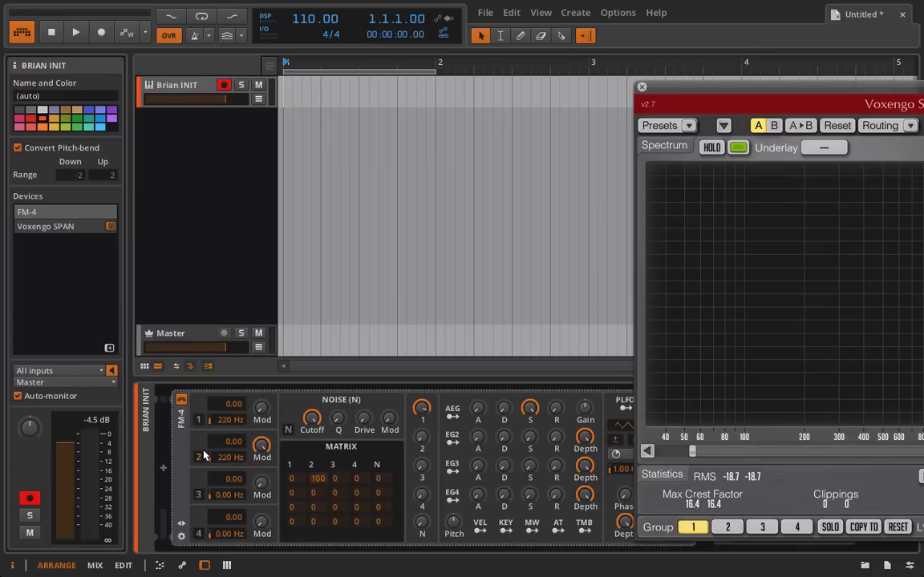
left_click(257, 465)
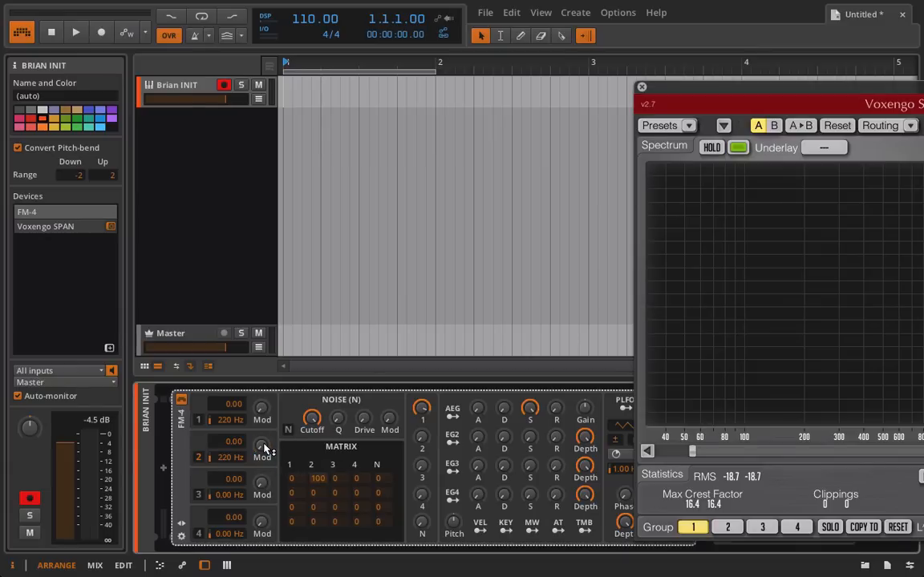
left_click(453, 440)
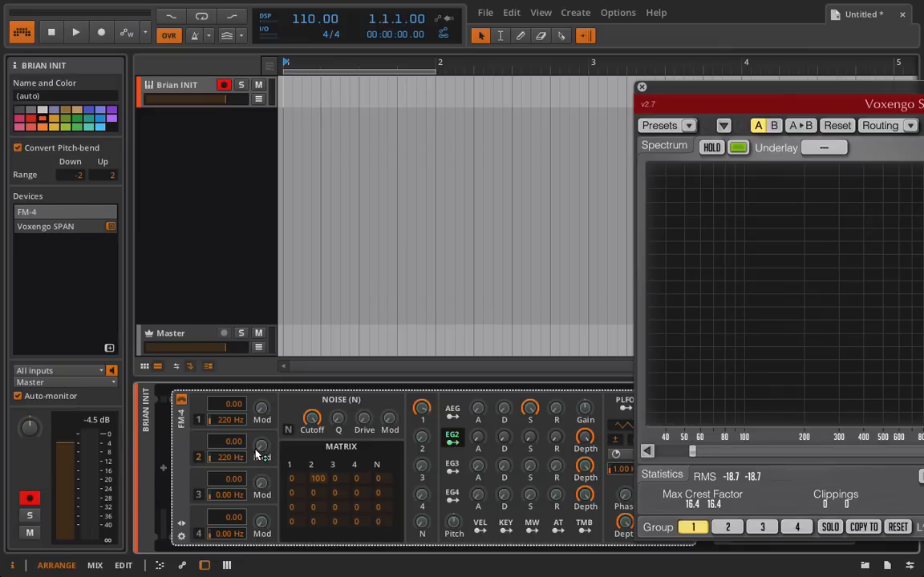
left_click_drag(258, 454, 261, 447)
left_click(454, 438)
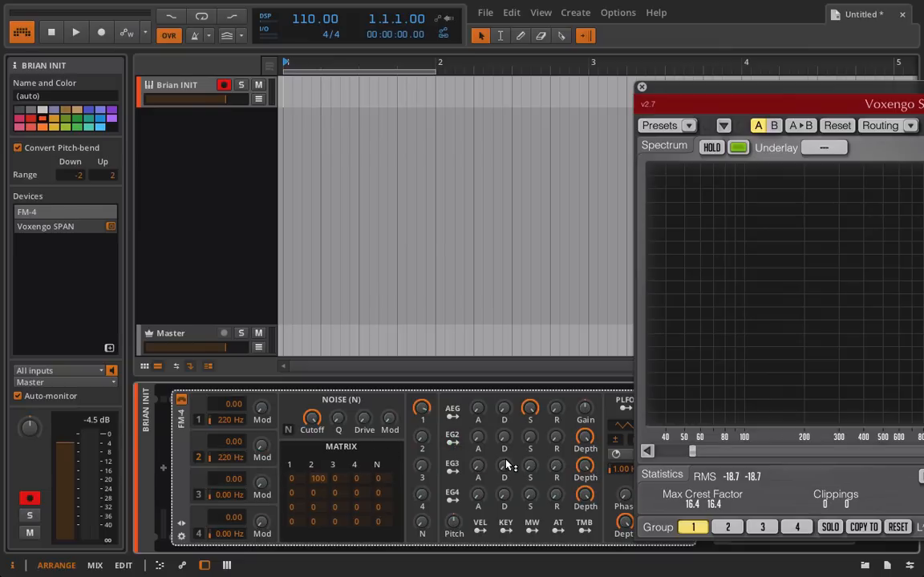
Raise the sustain and attack of EG2, moving the analyzer clear of the FM-4 controls
left_click_drag(529, 439, 529, 433)
mouse_move(475, 439)
left_mouse_down()
mouse_move(474, 429)
mouse_move(477, 441)
left_mouse_up()
left_click_drag(771, 92, 842, 85)
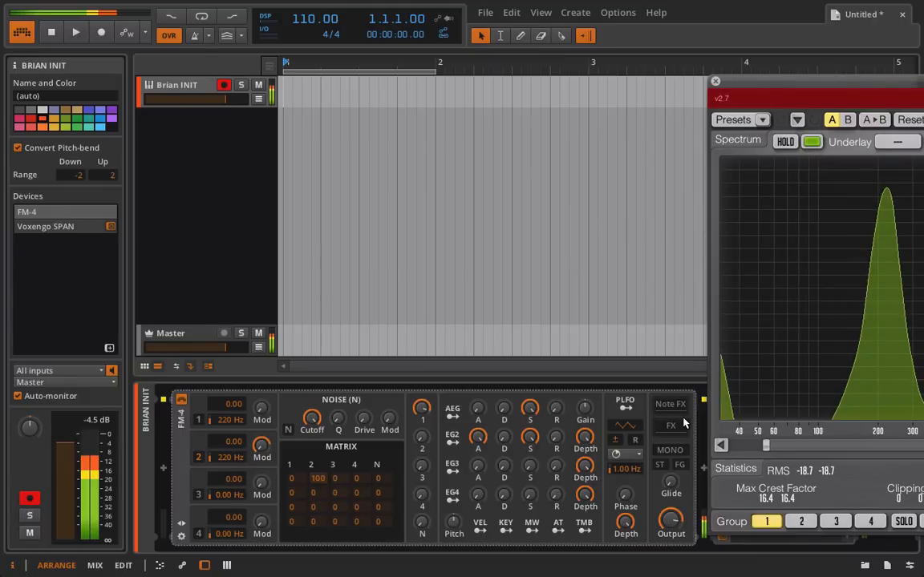
Examine how the enveloped modulation changes the spectrum in SPAN, and close the analyzer window
left_click_drag(785, 84, 374, 56)
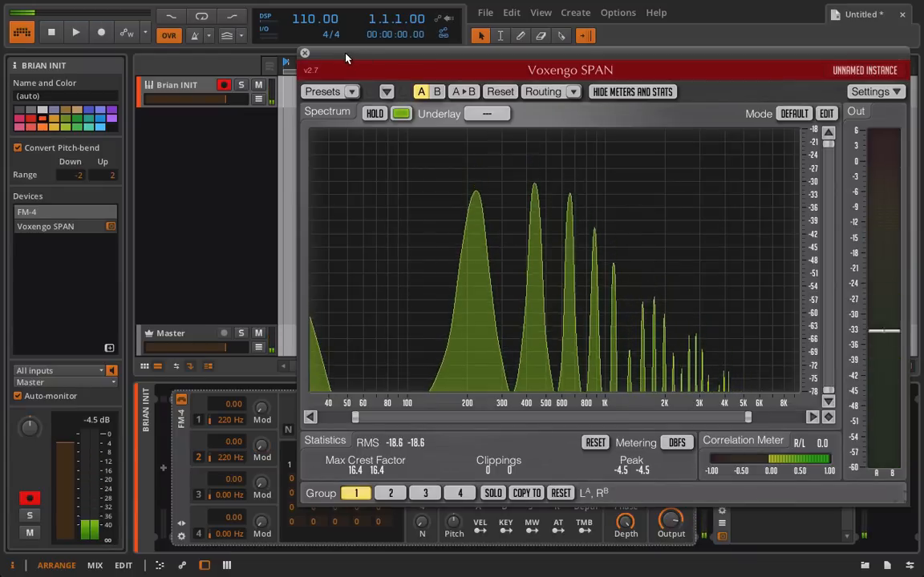
left_click_drag(310, 47, 628, 78)
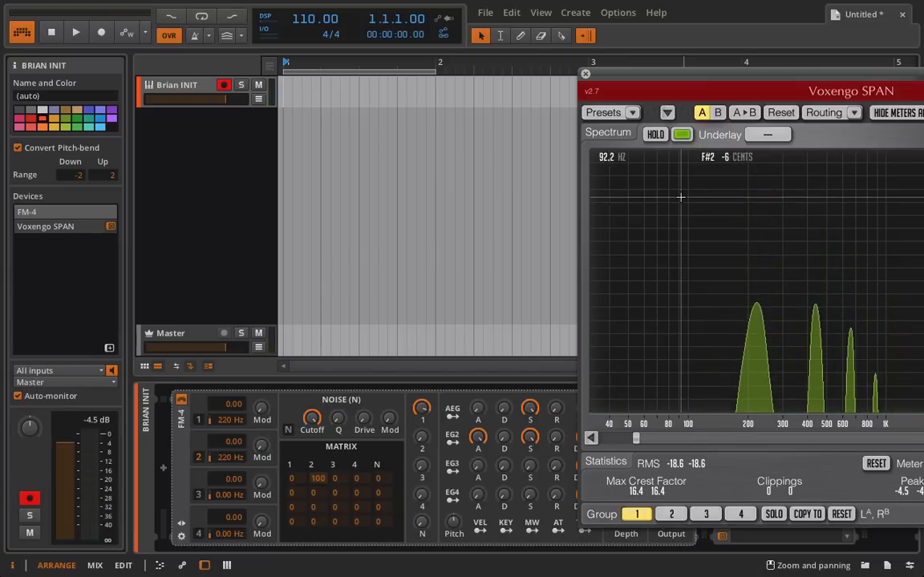
left_click(586, 71)
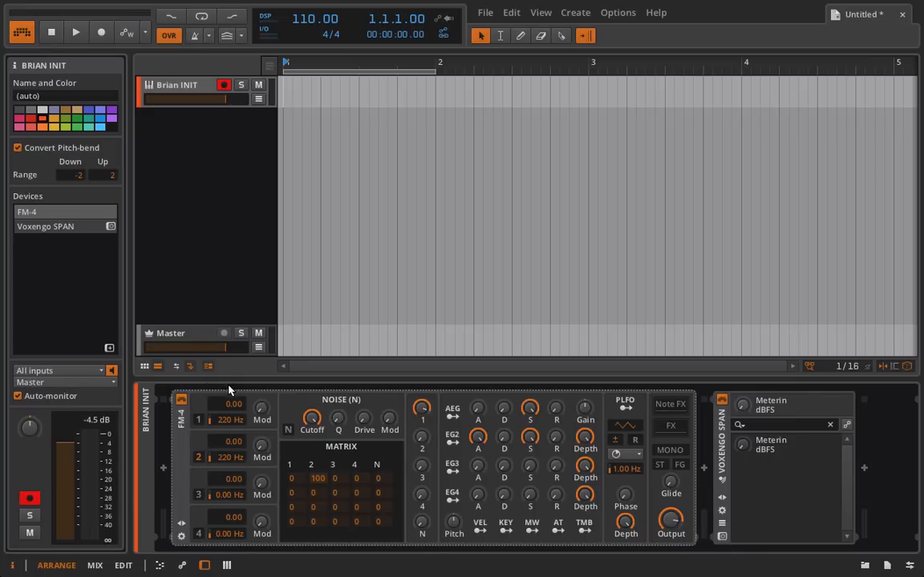
Set operator 2's frequency offset to 1 kHz and adjust it to 999 Hz
double_click(223, 457)
type("1k")
key("Return")
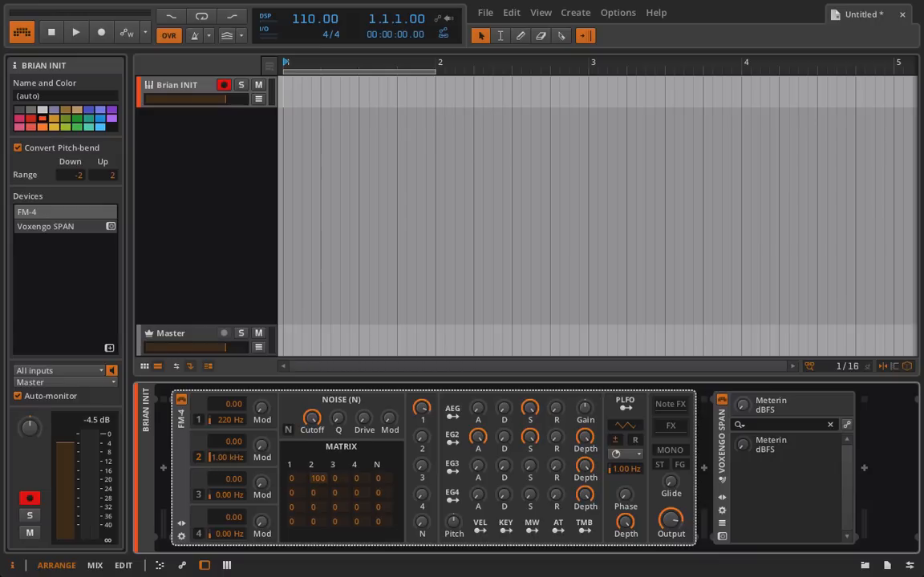
left_click_drag(229, 457, 214, 464)
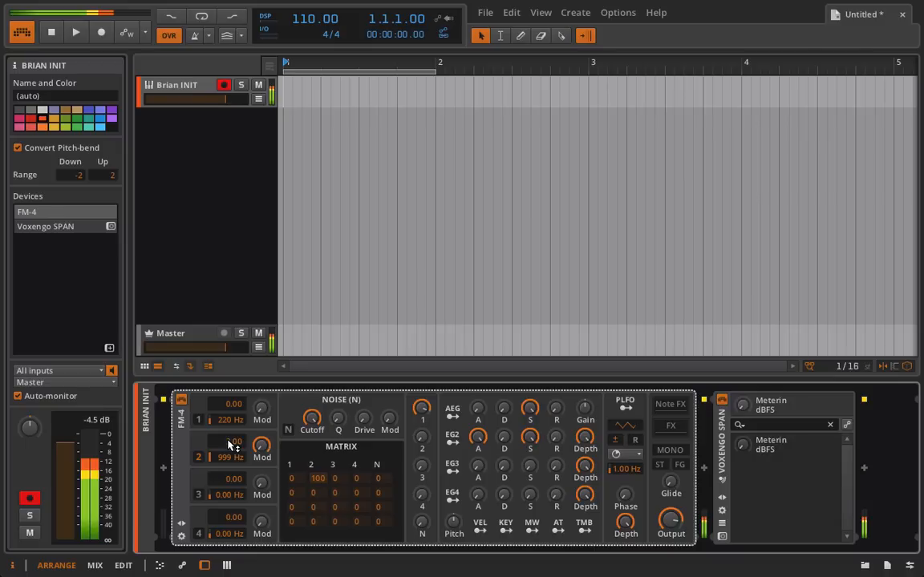
Set operator 2's frequency ratio to 1.00 and reopen the Voxengo SPAN analyzer
left_click_drag(228, 442, 228, 454)
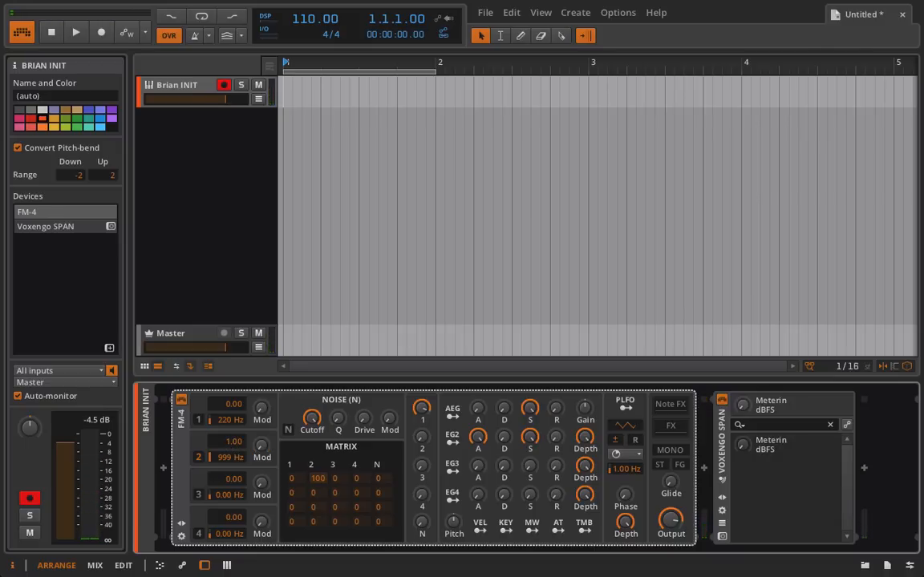
left_click(722, 536)
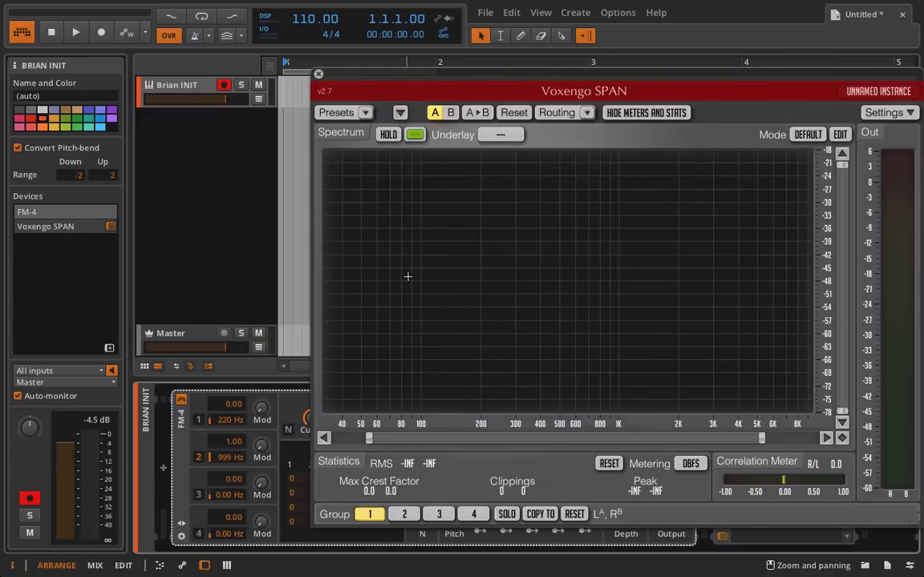